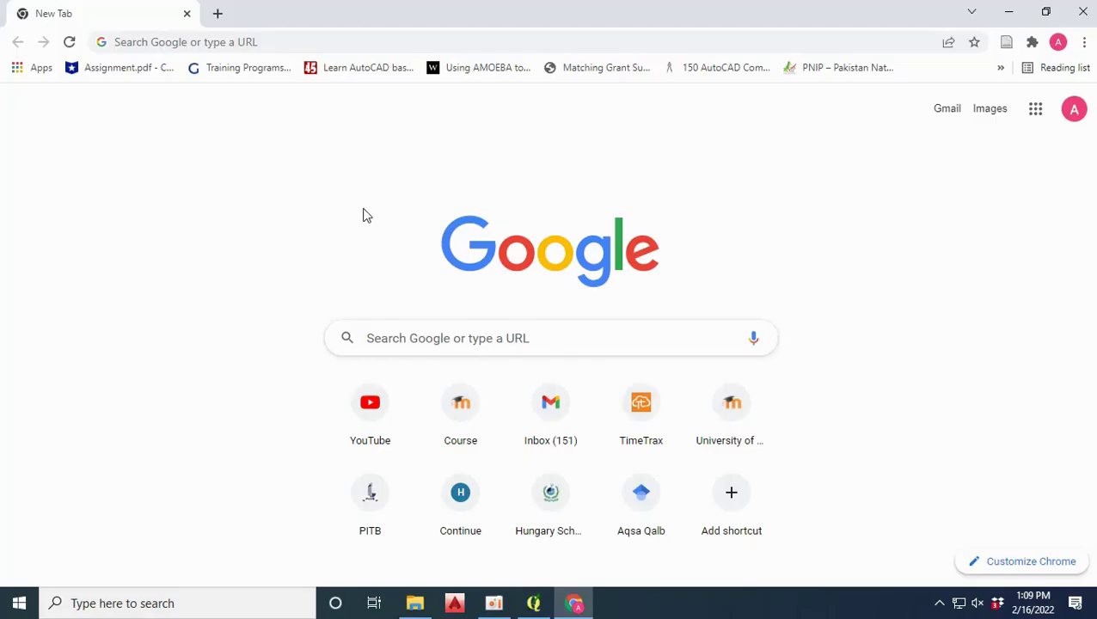
# Search Google for 'geofabrik' from the Chrome address bar
pyautogui.click(216, 41)
pyautogui.write('ge')
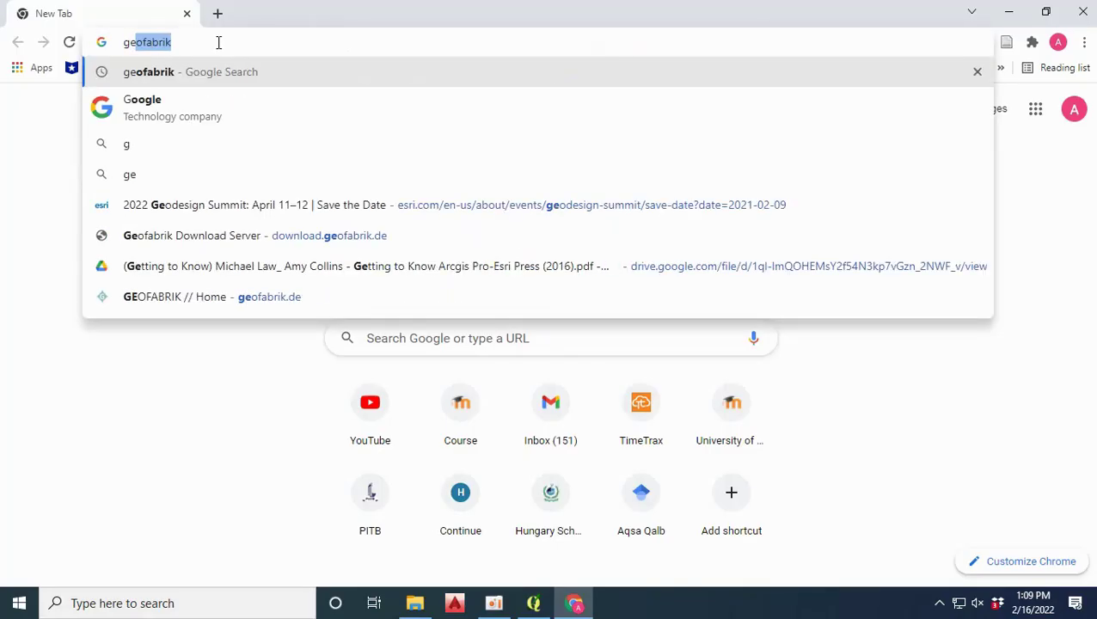
pyautogui.write('ofabrik')
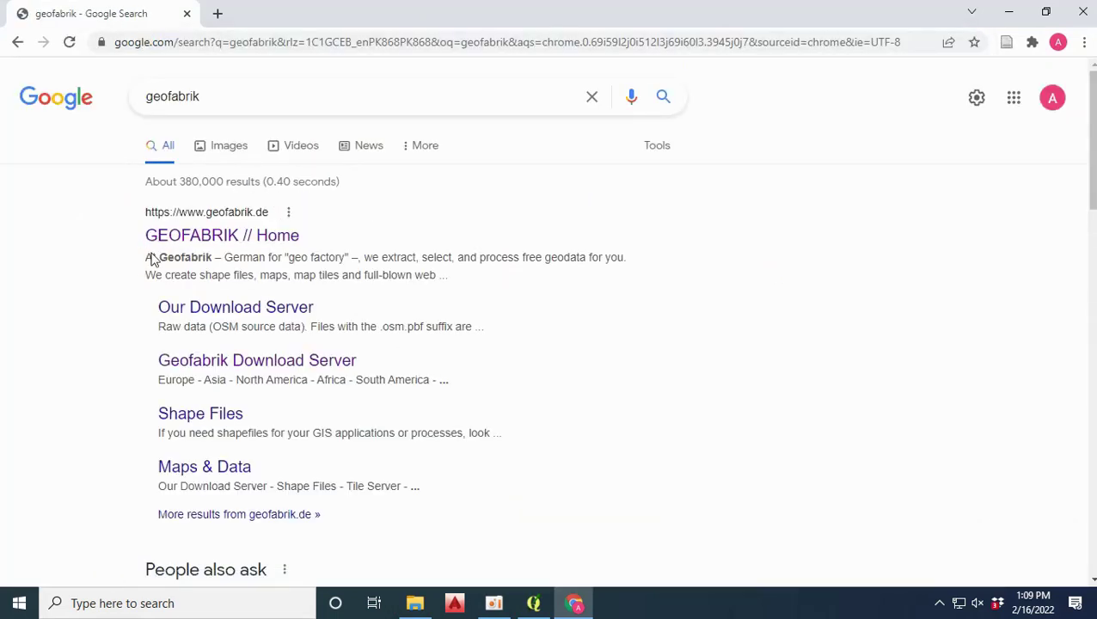
# Go from the Geofabrik home page to the download server's Europe region page
pyautogui.click(268, 234)
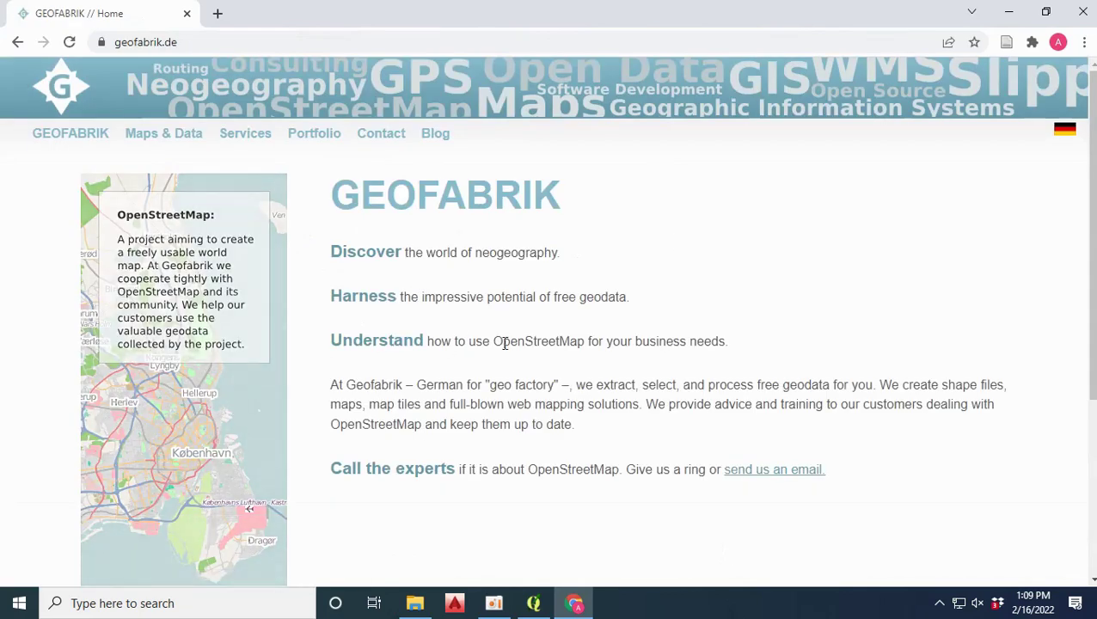
pyautogui.scroll(-5, 285, 381)
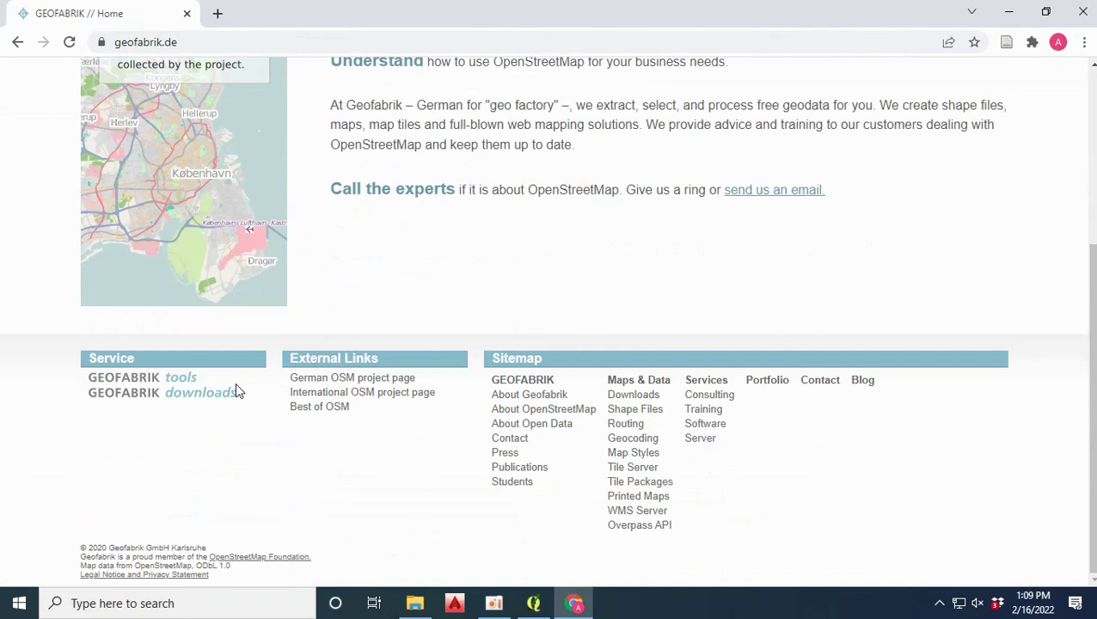
pyautogui.click(198, 392)
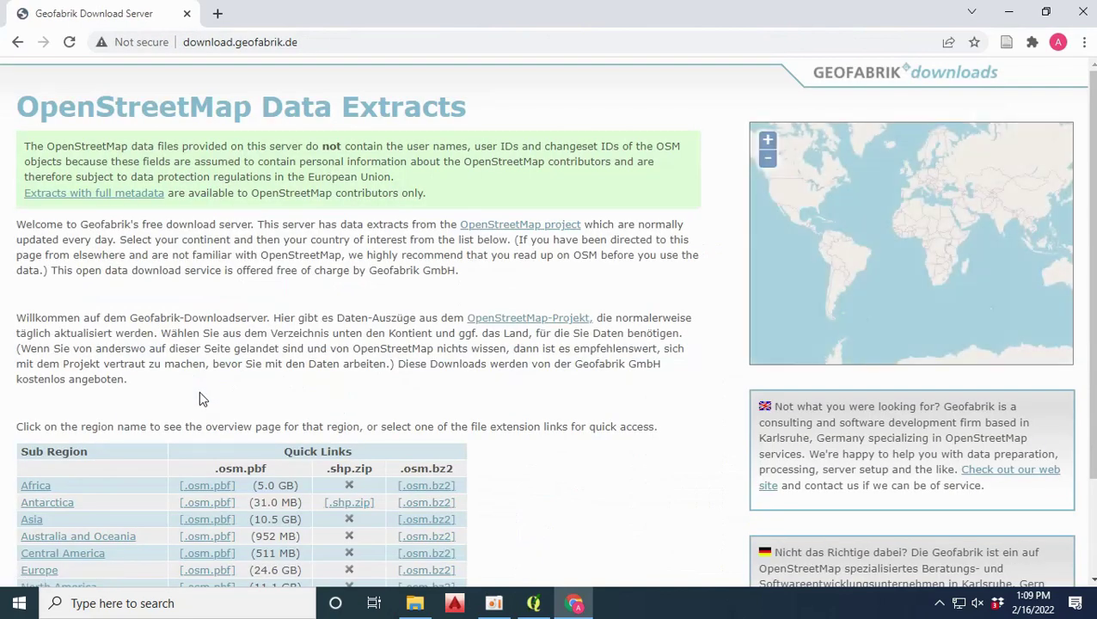
pyautogui.scroll(-2, 199, 398)
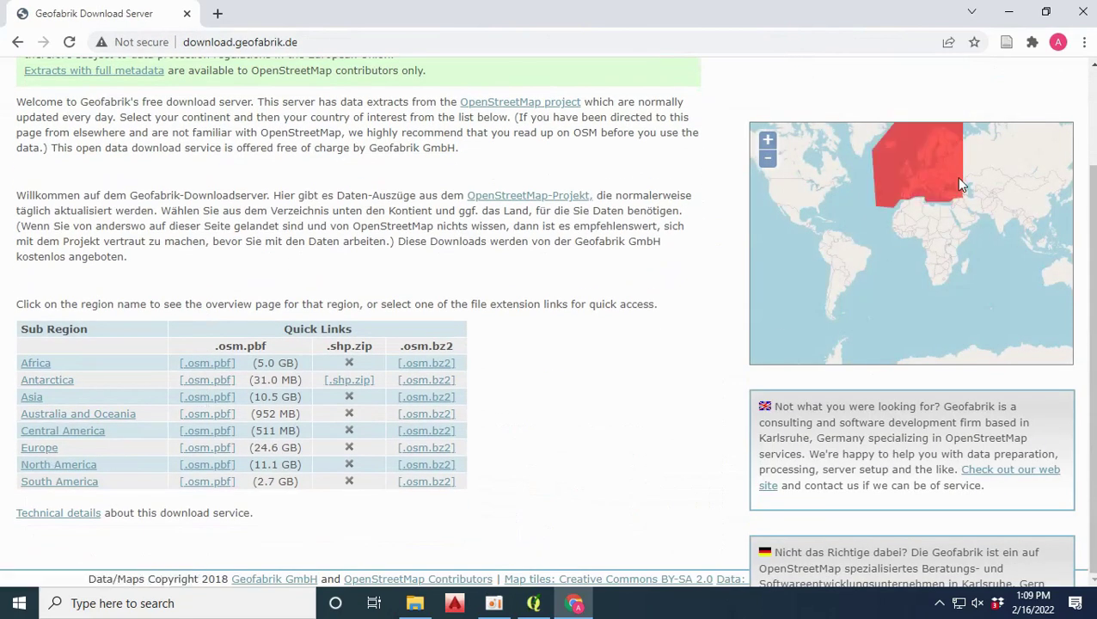
pyautogui.click(38, 449)
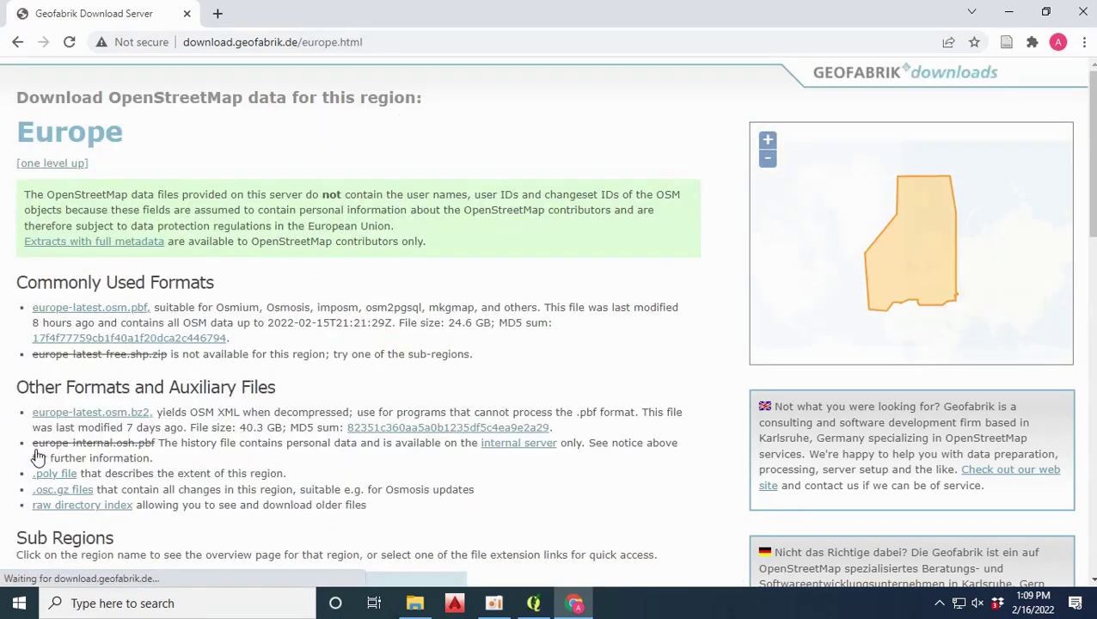
# Download liechtenstein-latest.osm.pbf from the Liechtenstein download page
pyautogui.scroll(-4, 102, 326)
pyautogui.scroll(-2, 102, 326)
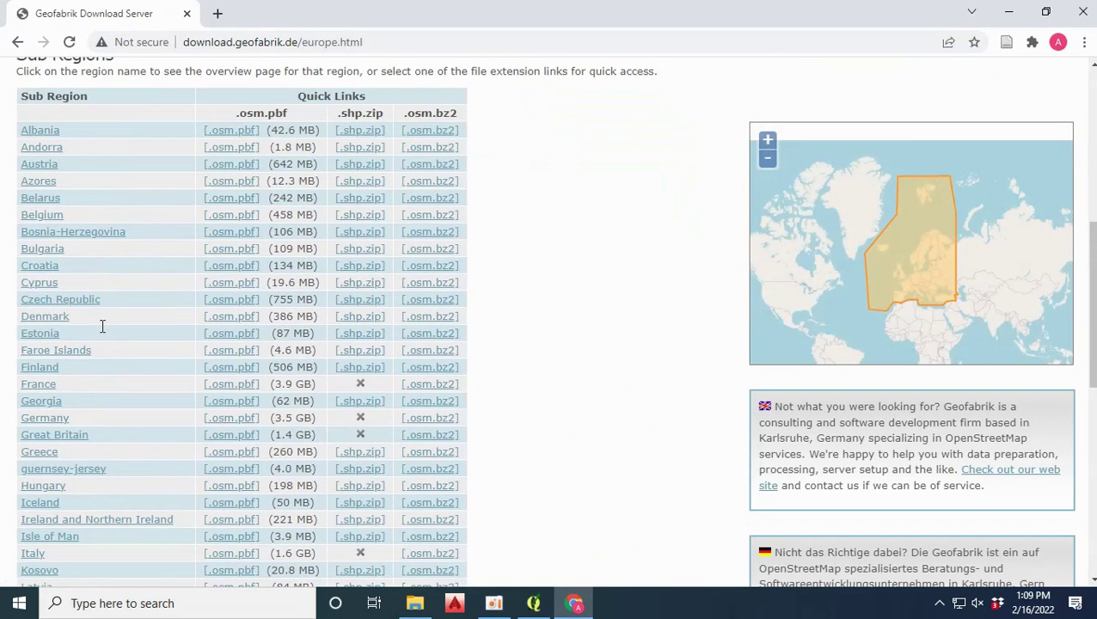
pyautogui.scroll(-2, 103, 330)
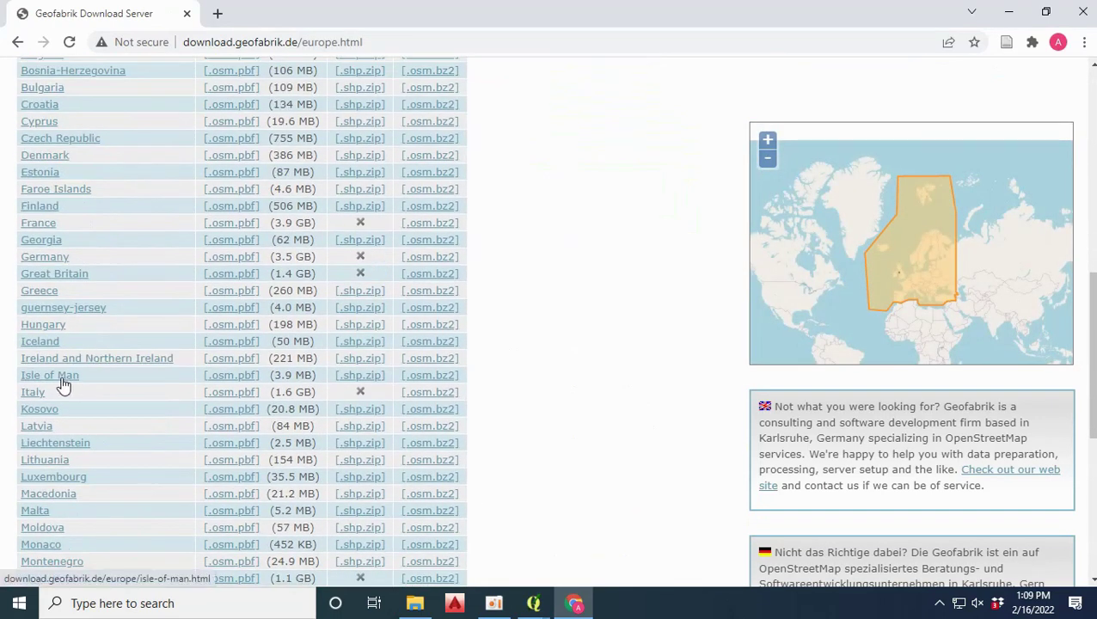
pyautogui.click(69, 444)
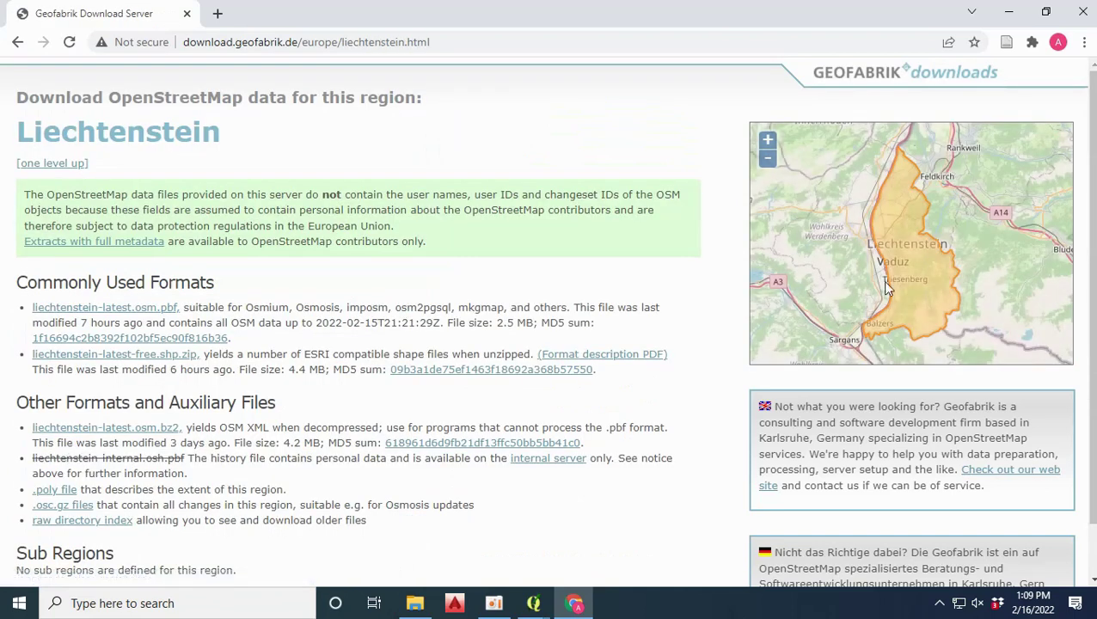
pyautogui.click(128, 312)
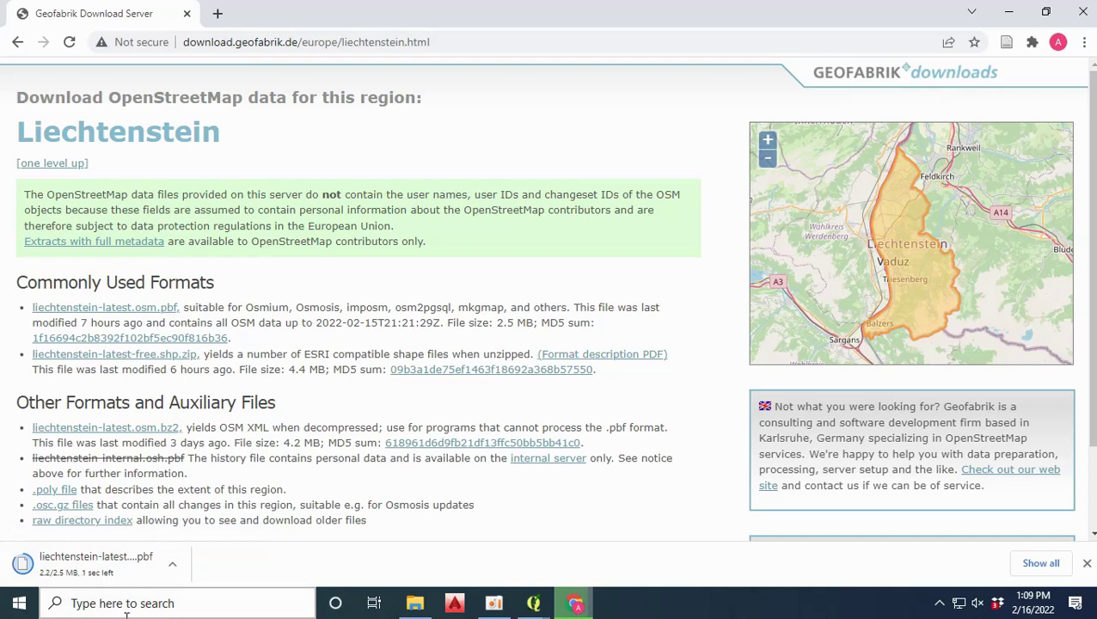
pyautogui.click(239, 606)
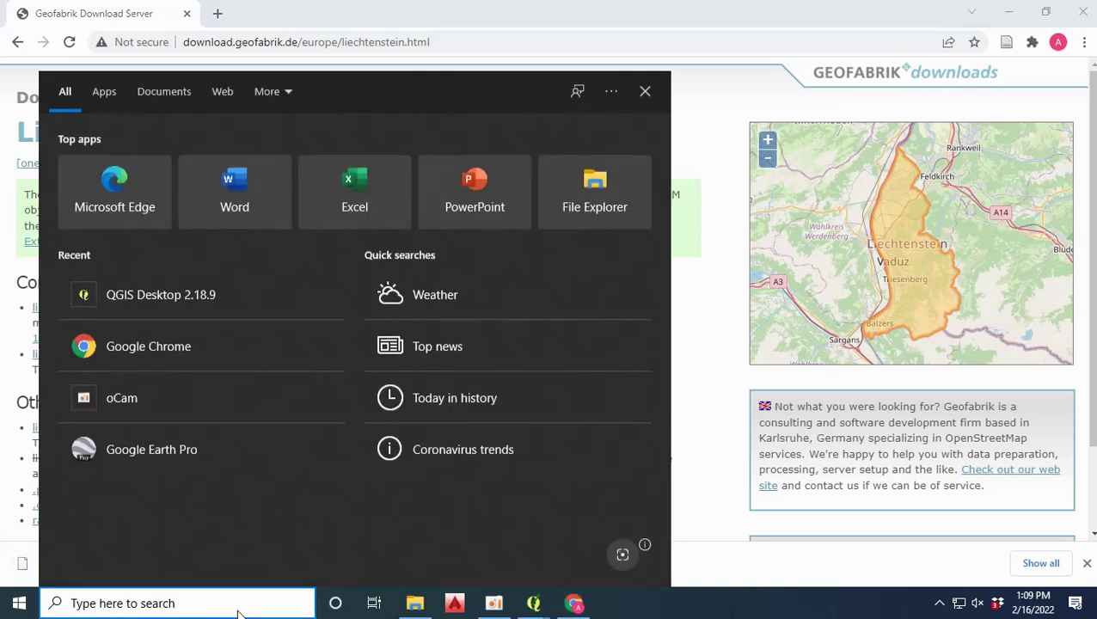
# Launch QGIS Desktop 2.18.9 from Windows search and dismiss the startup tips
pyautogui.write('q')
pyautogui.click(238, 185)
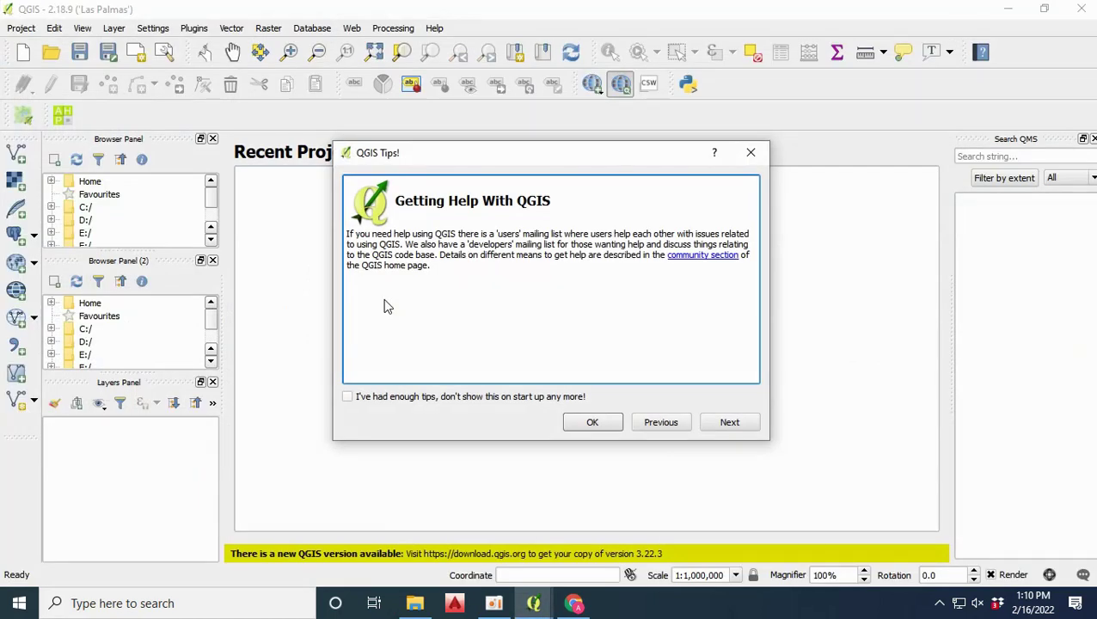
pyautogui.click(751, 154)
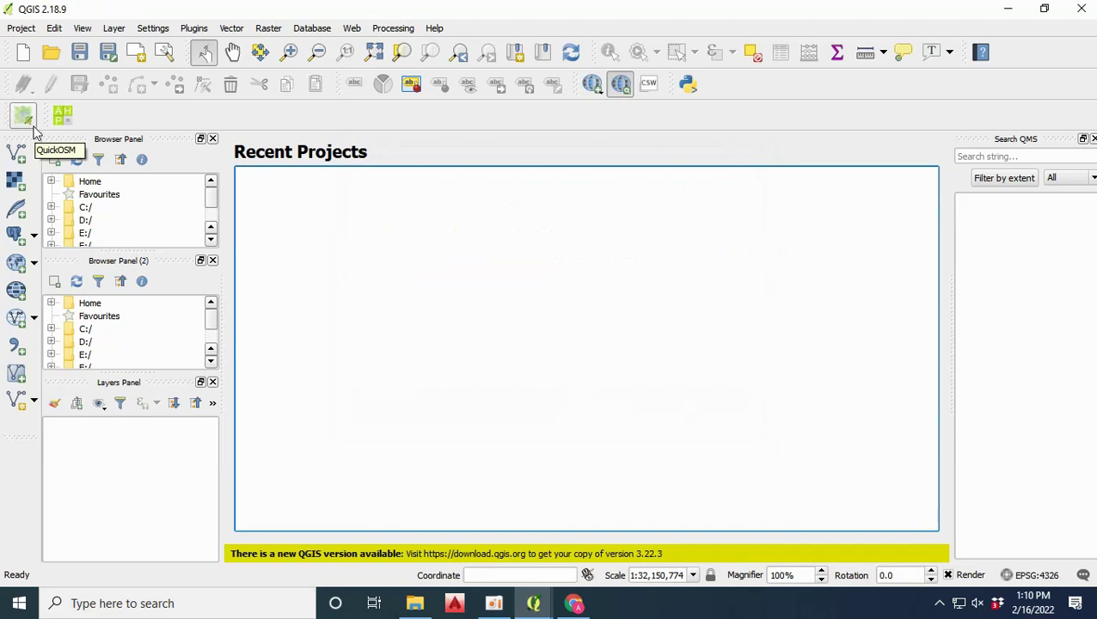
# Confirm QuickOSM is installed by opening it and searching 'quickosm' in the plugin manager
pyautogui.click(27, 120)
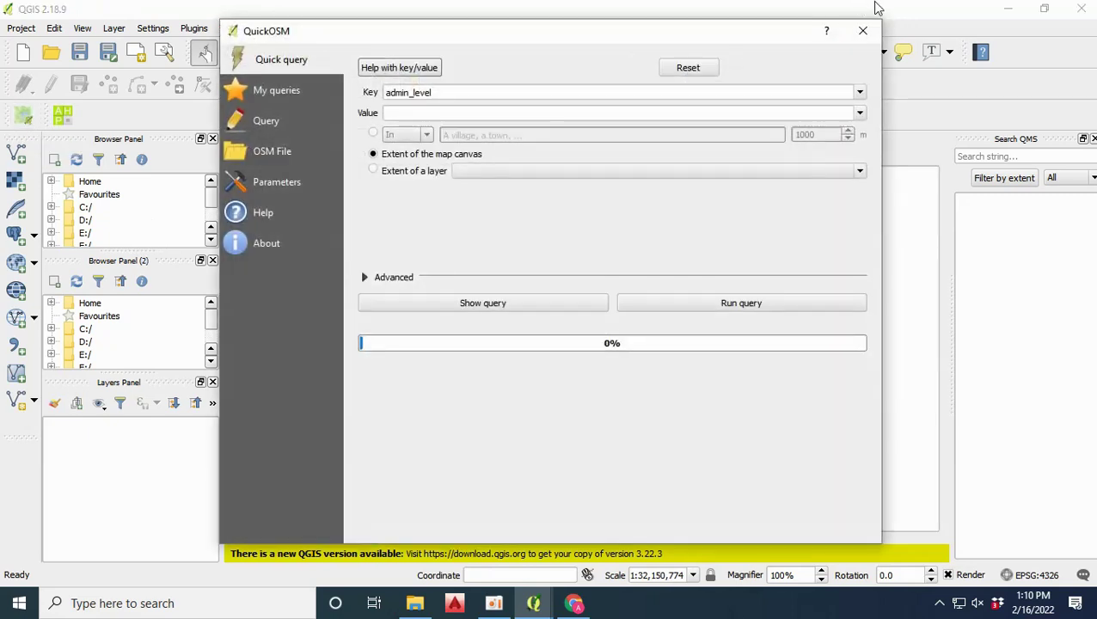
pyautogui.click(863, 30)
pyautogui.click(194, 28)
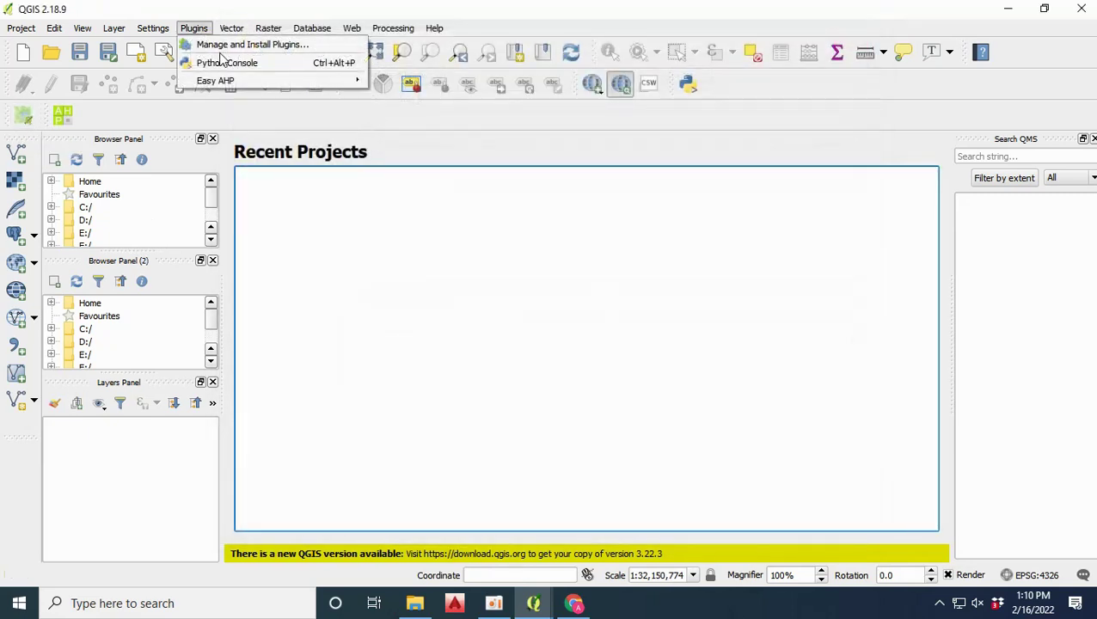
pyautogui.click(214, 43)
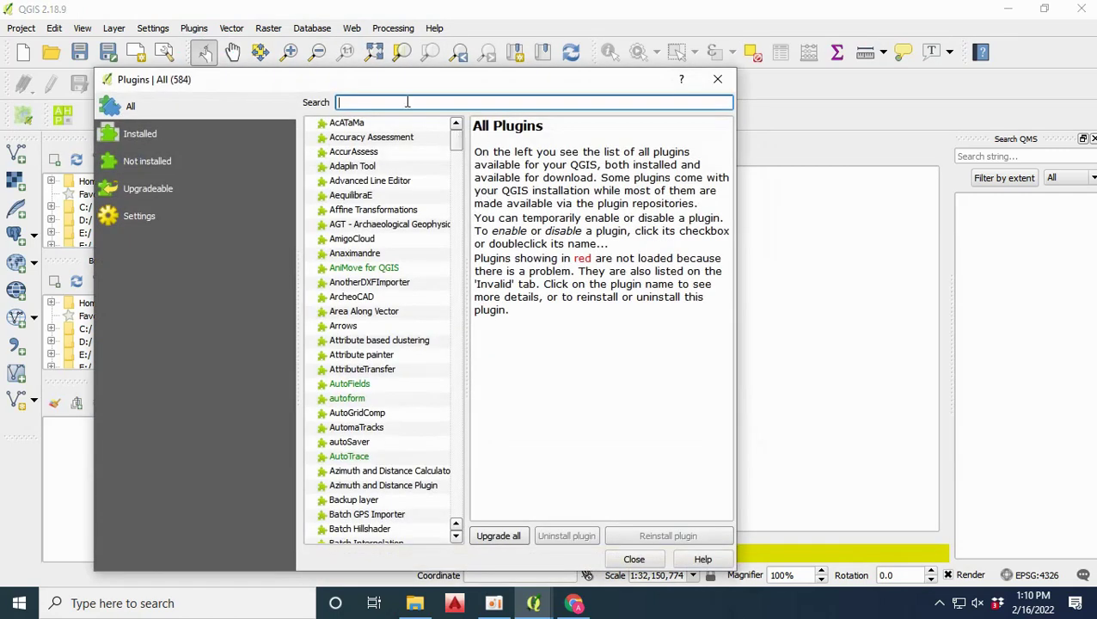
pyautogui.write('quickos')
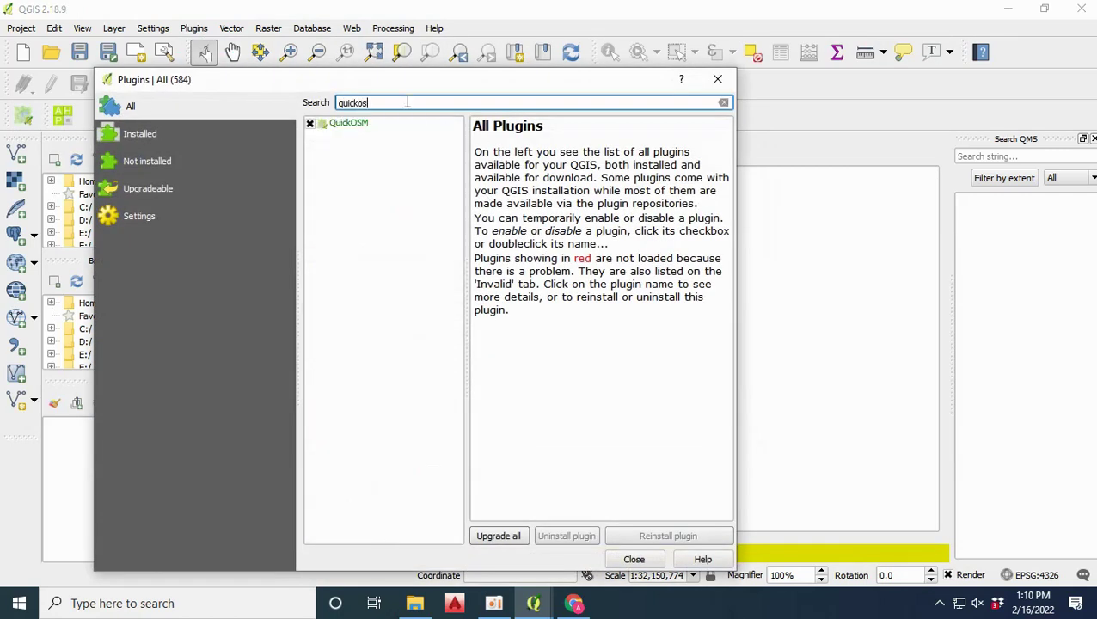
pyautogui.write('m')
pyautogui.click(717, 79)
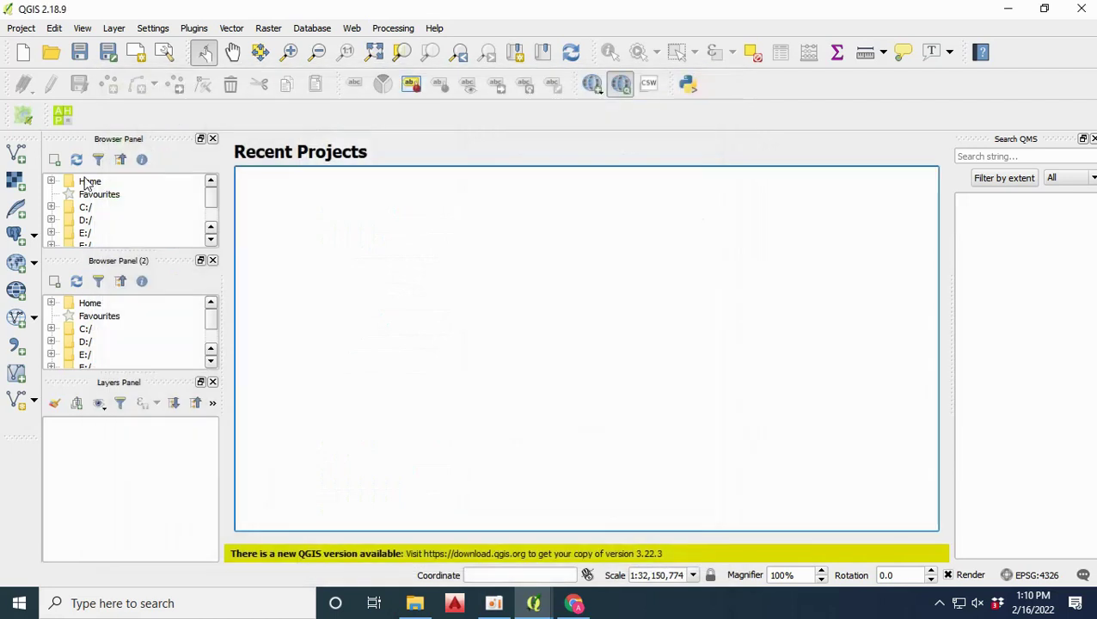
# Load liechtenstein-latest.osm (1).pbf from Downloads through QuickOSM's OSM File tab and run the query
pyautogui.click(23, 114)
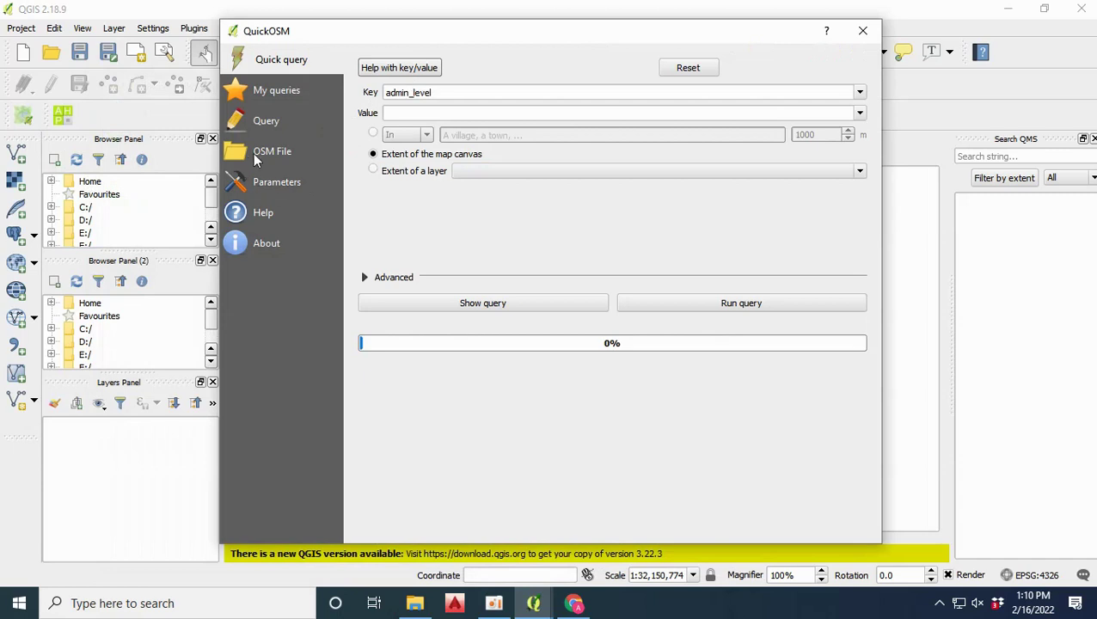
pyautogui.click(257, 157)
pyautogui.click(850, 68)
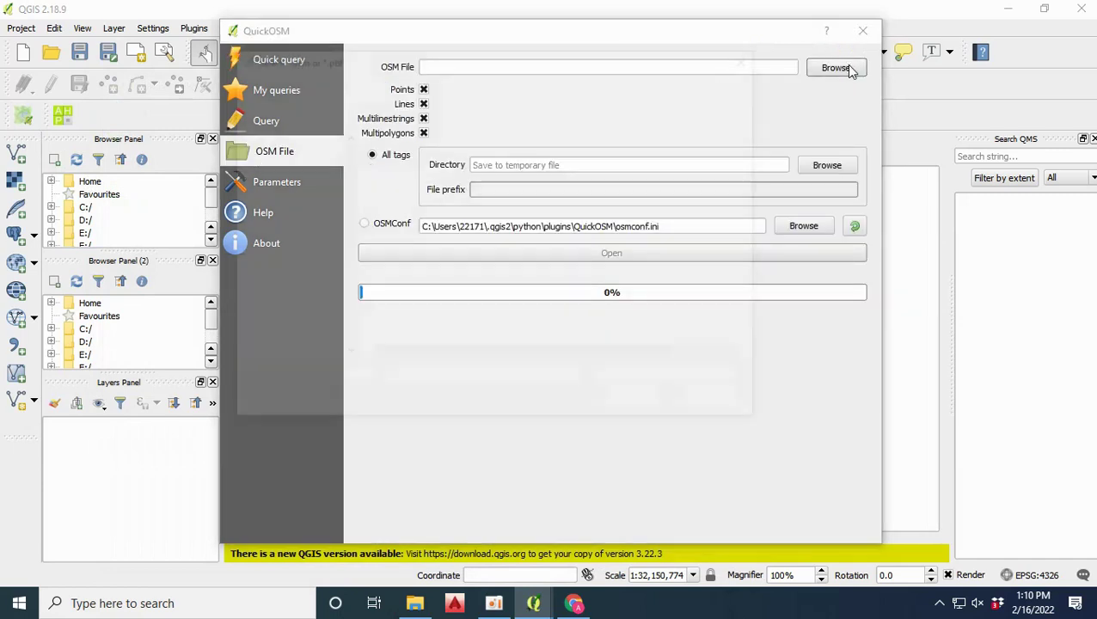
pyautogui.scroll(-2, 343, 327)
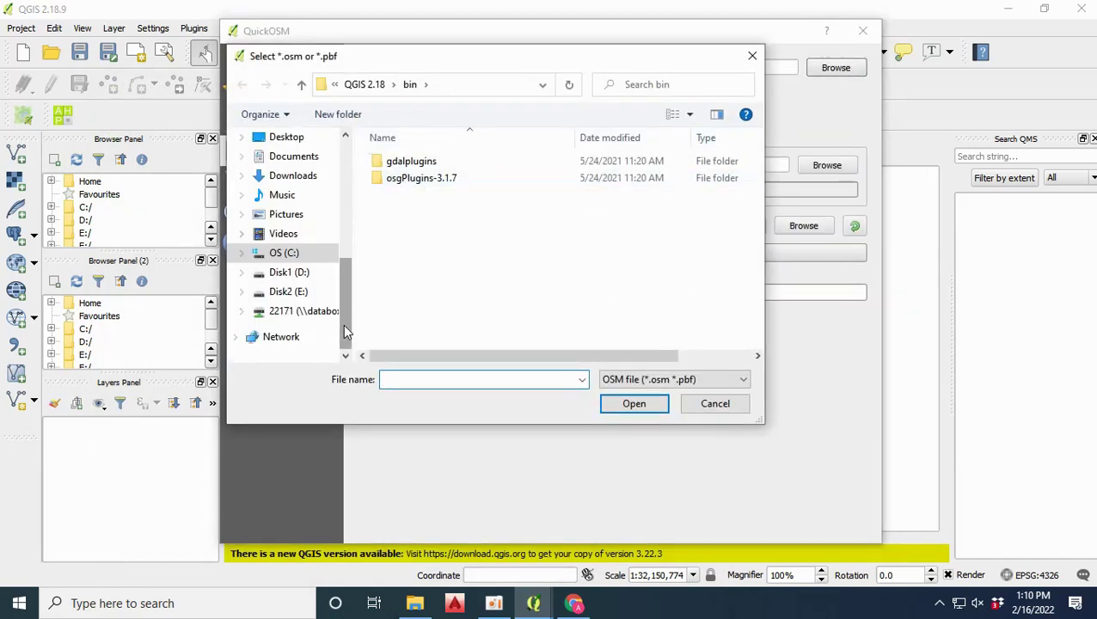
pyautogui.click(295, 177)
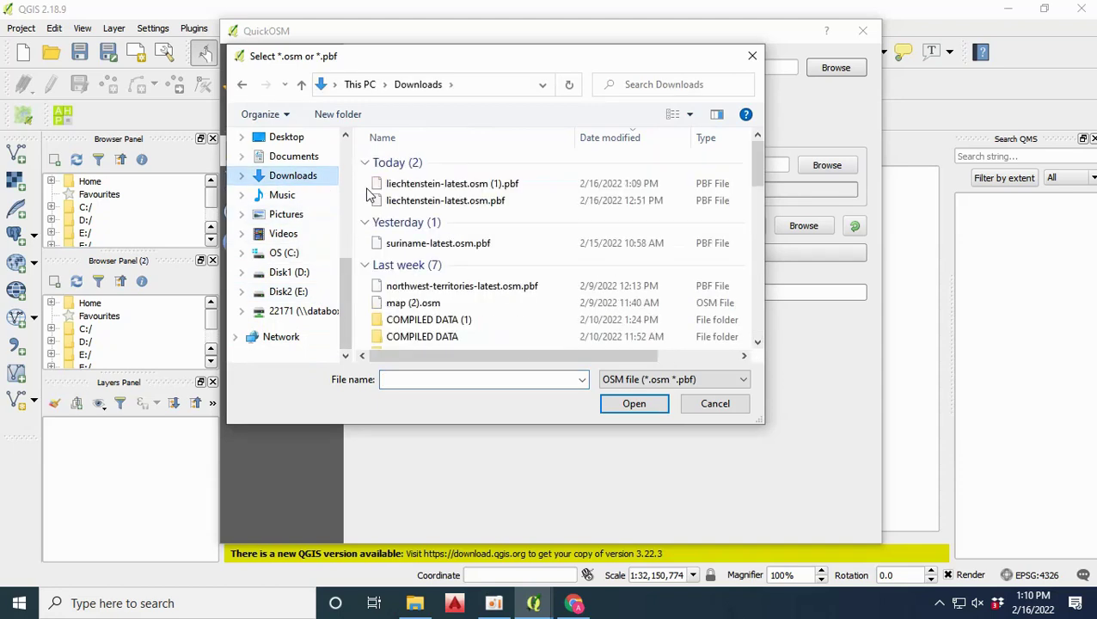
pyautogui.click(445, 185)
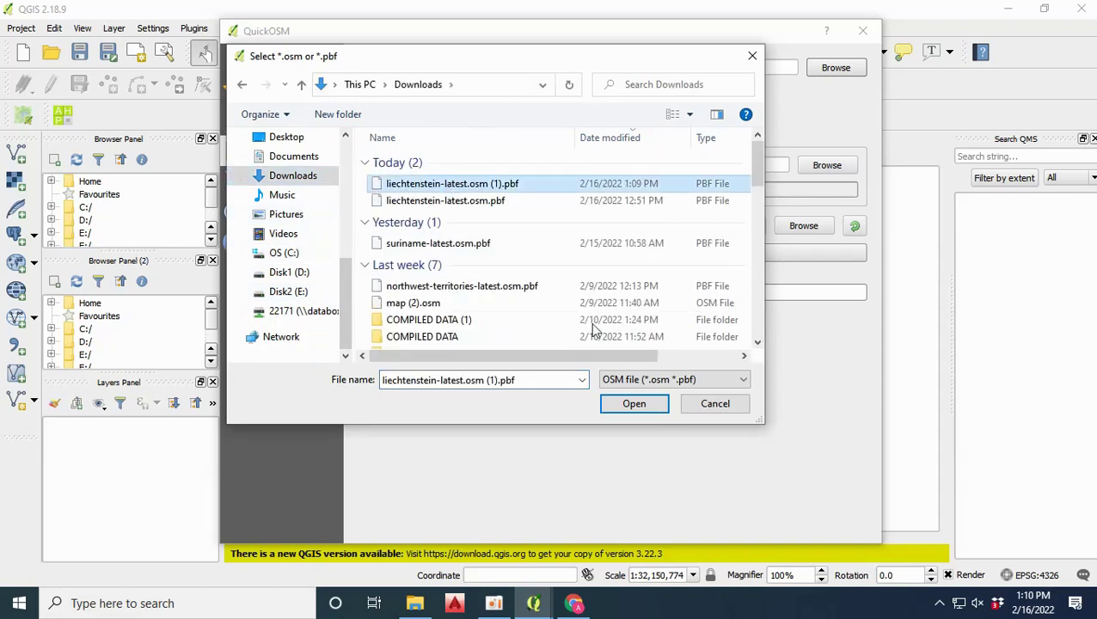
pyautogui.click(633, 404)
pyautogui.click(615, 252)
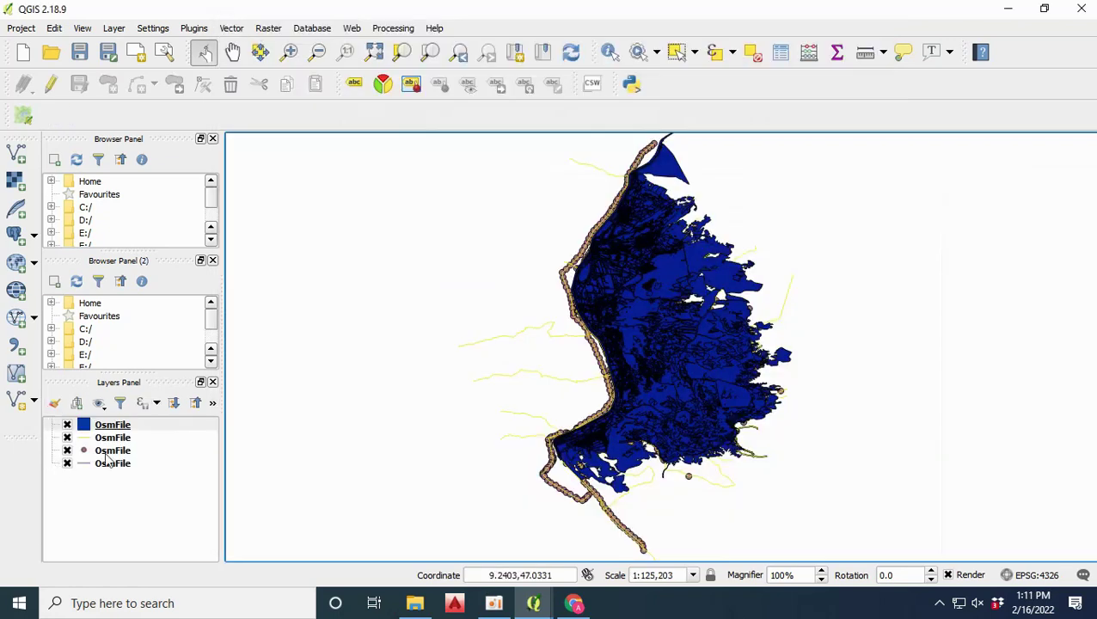
pyautogui.click(111, 425)
# Open the top OsmFile layer's attribute table from its right-click menu
pyautogui.rightClick(113, 426)
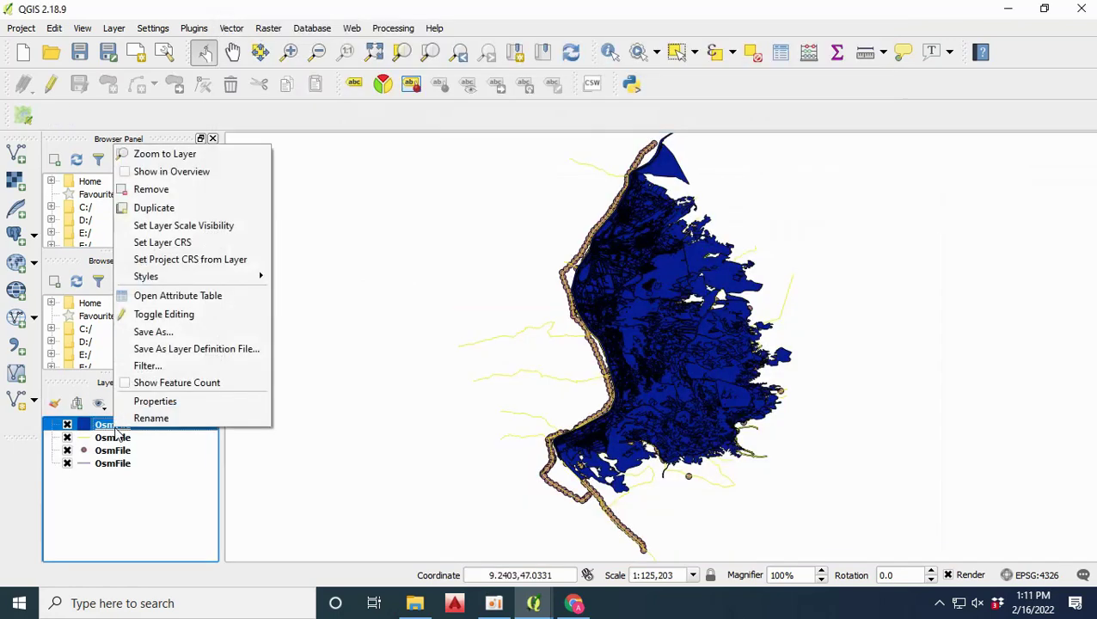
pyautogui.click(180, 296)
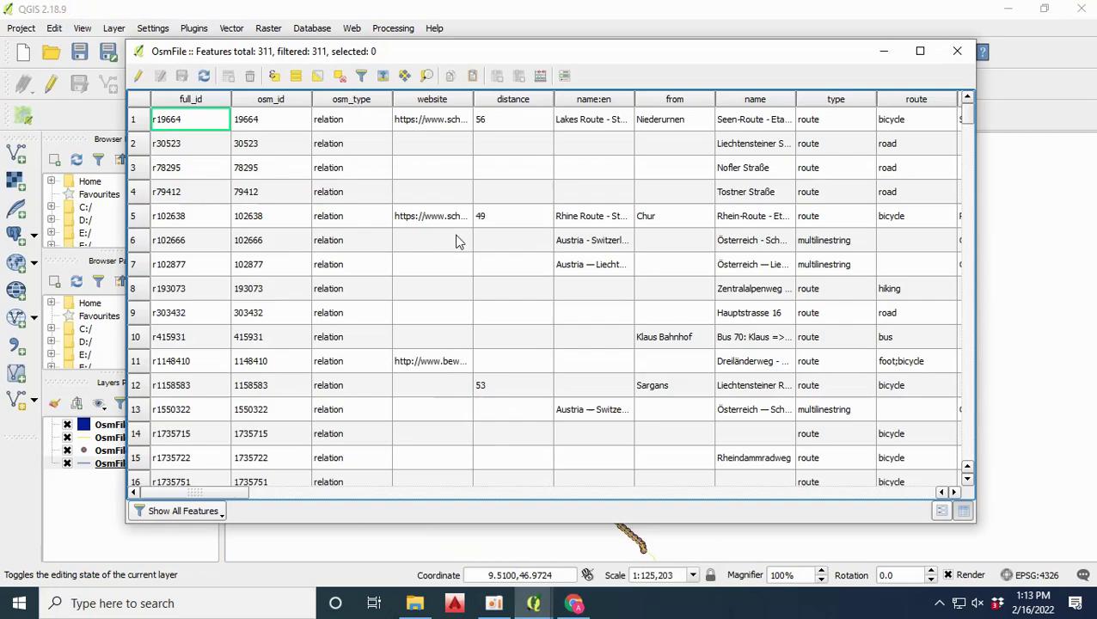
# Inspect osm_type, type and route values in the route layer's attribute table
pyautogui.click(357, 315)
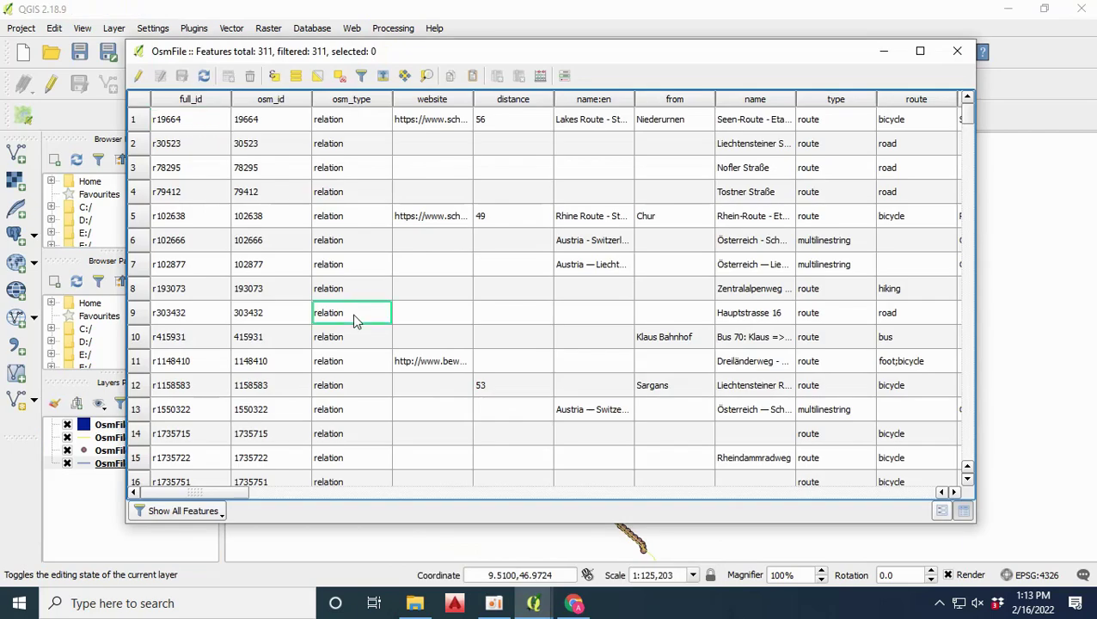
pyautogui.click(344, 360)
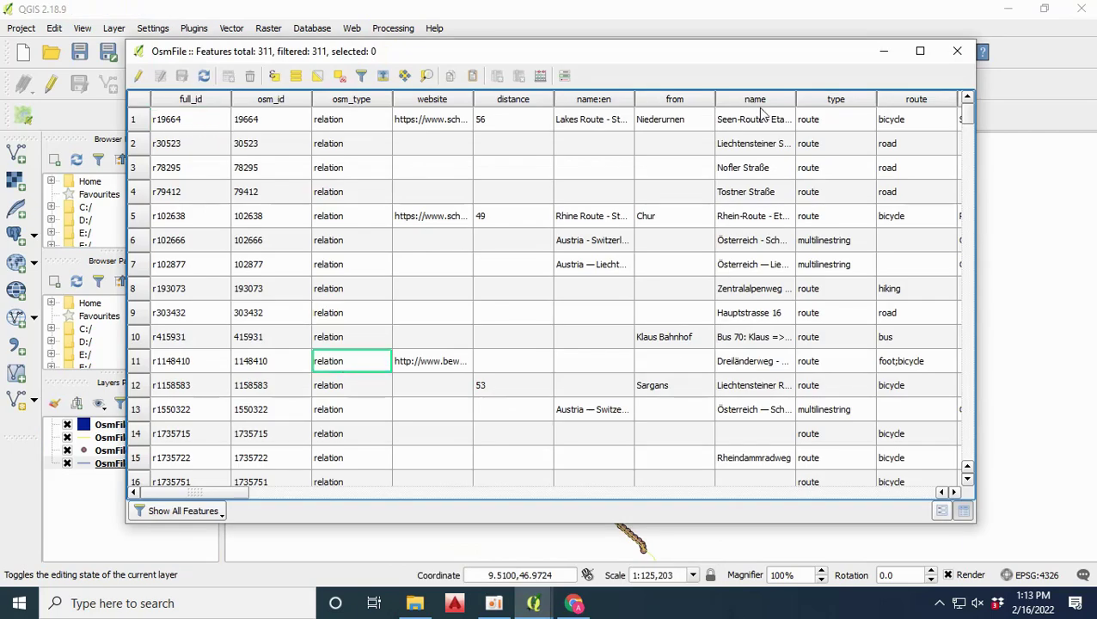
pyautogui.click(815, 193)
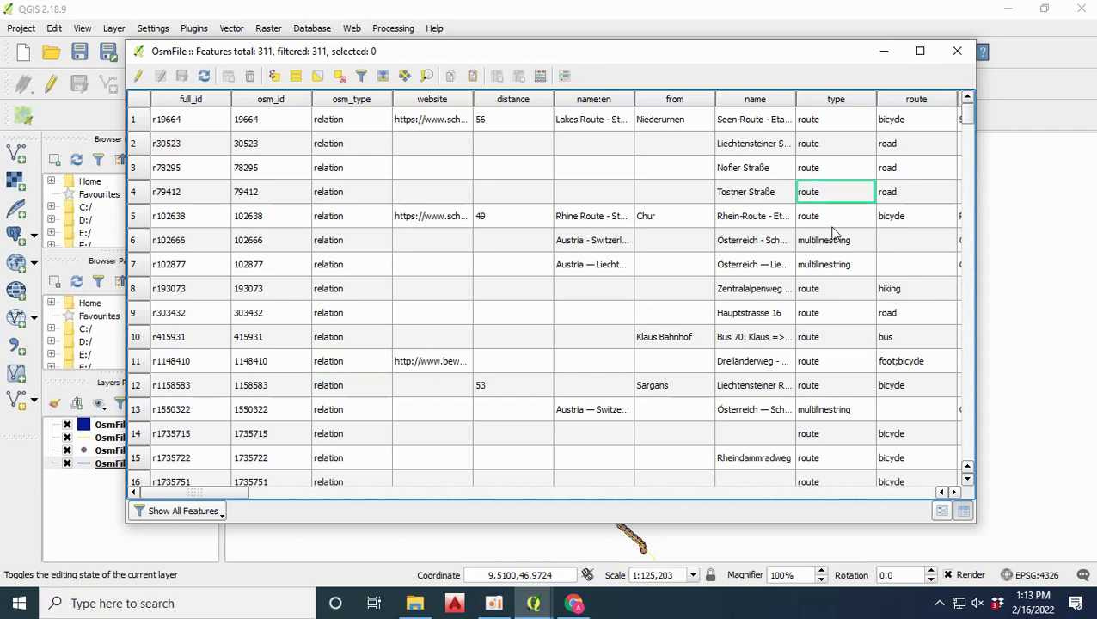
pyautogui.click(913, 361)
pyautogui.moveTo(233, 493); pyautogui.dragTo(315, 492)
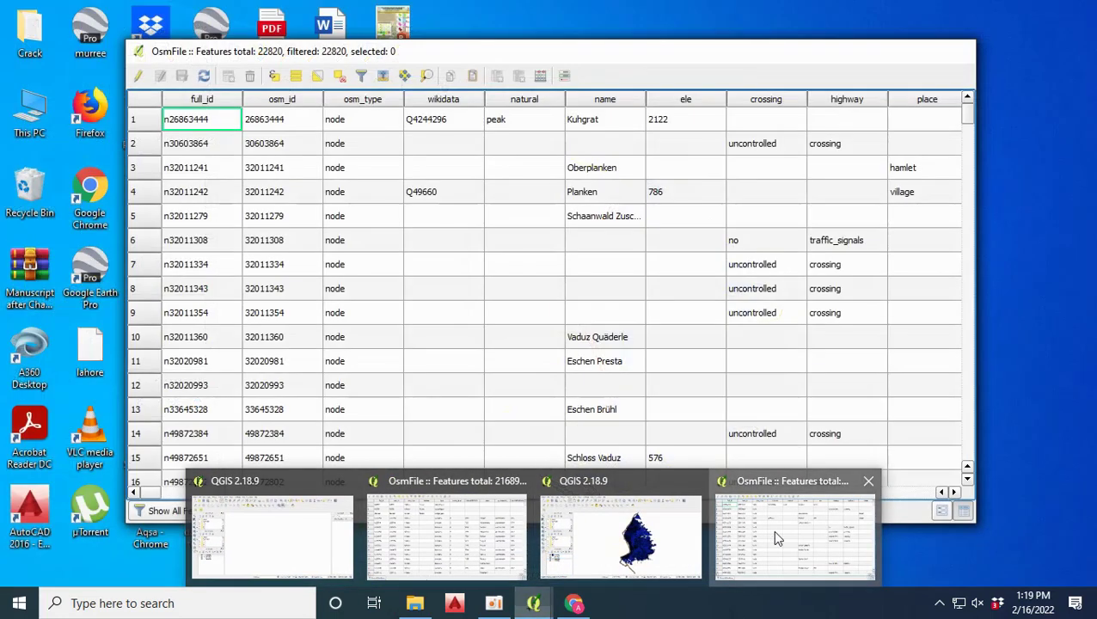
# Bring up the 22,820-feature point attribute table and scroll through its nodes
pyautogui.click(772, 530)
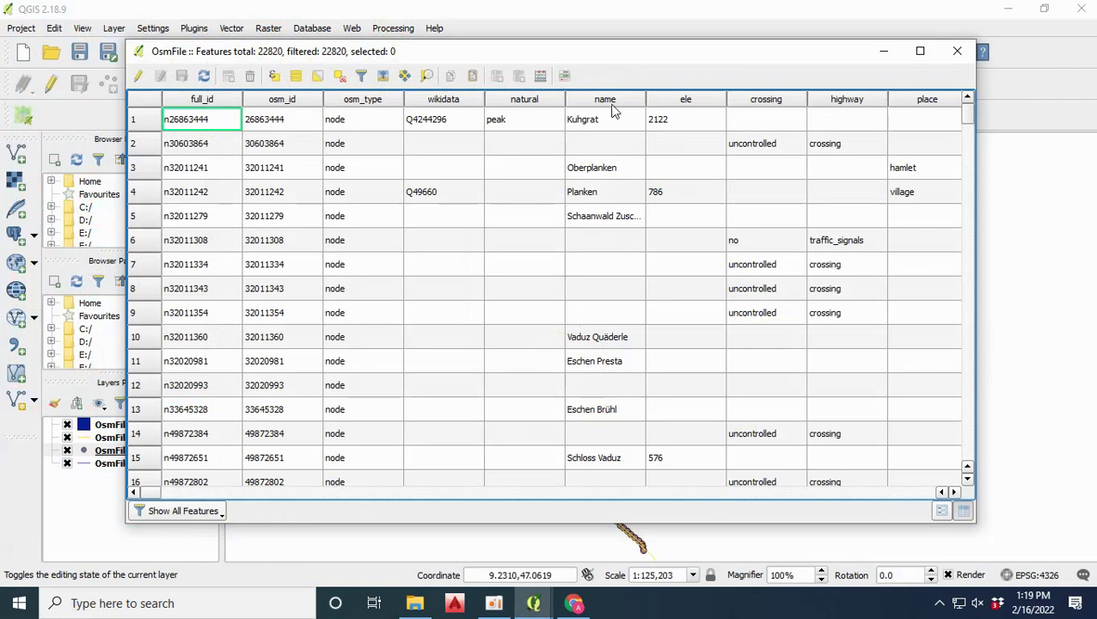
pyautogui.scroll(-3, 601, 336)
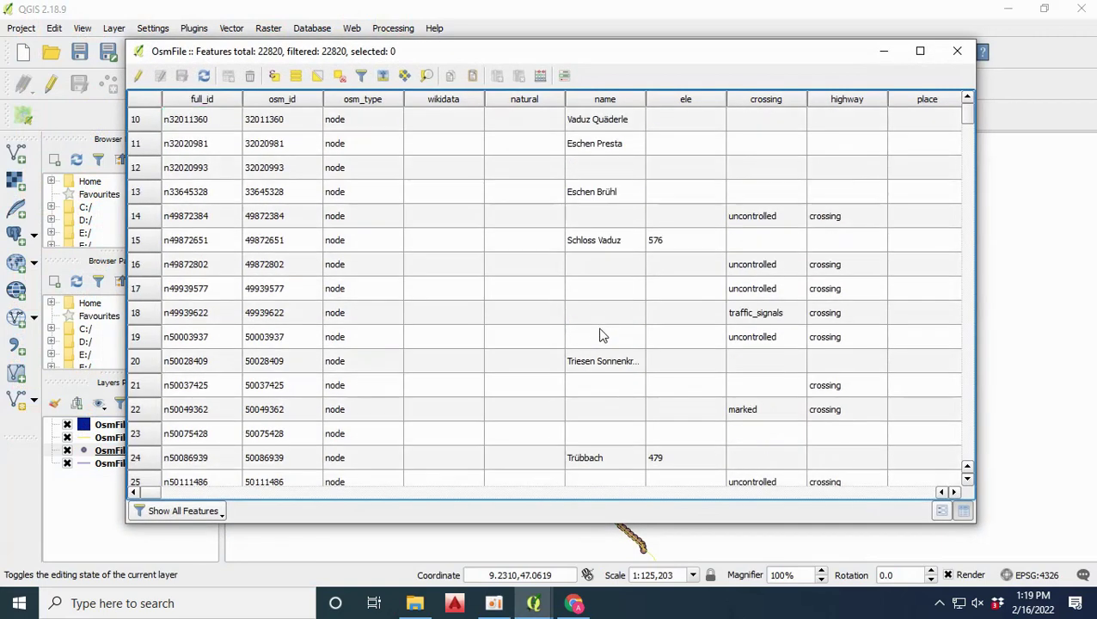
pyautogui.scroll(-4, 601, 336)
pyautogui.scroll(-10, 602, 335)
pyautogui.scroll(-7, 602, 335)
pyautogui.scroll(10, 602, 335)
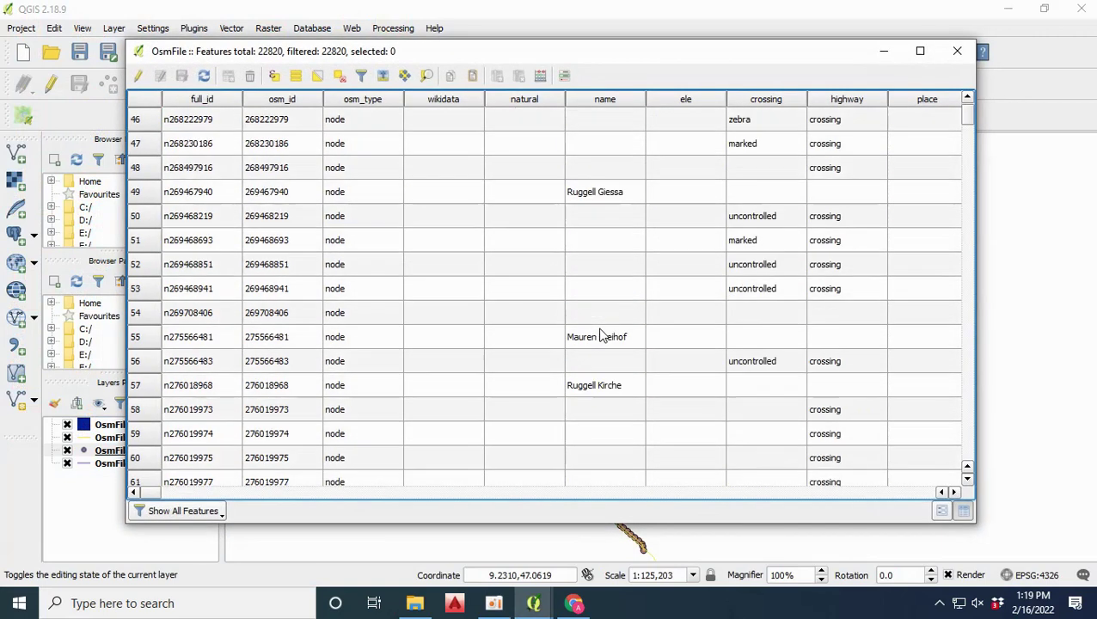
pyautogui.scroll(9, 602, 335)
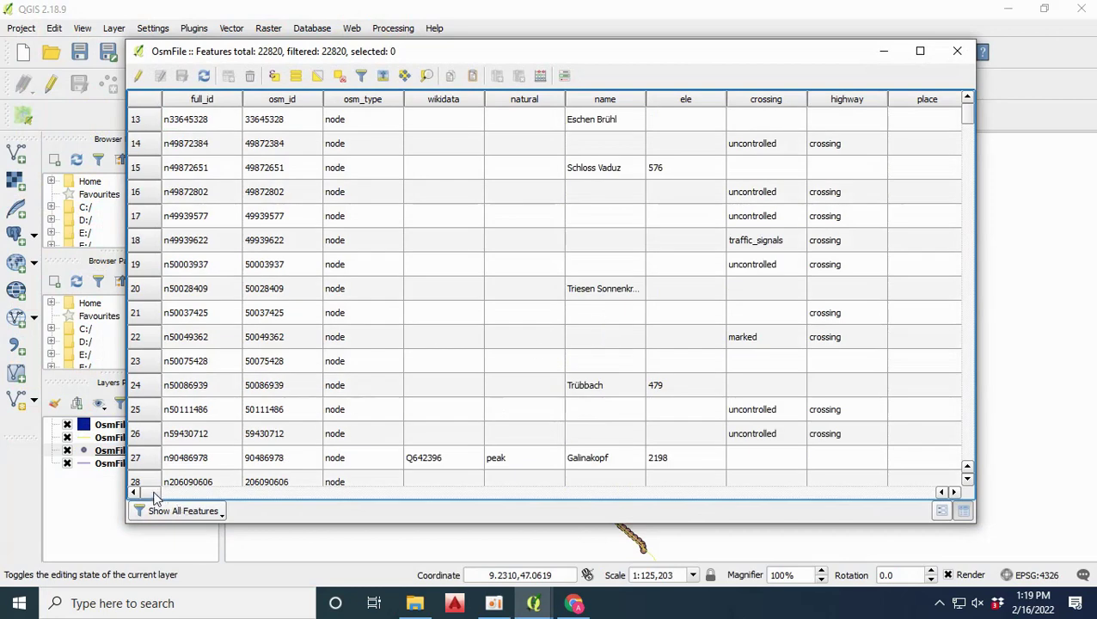
pyautogui.moveTo(154, 493)
pyautogui.mouseDown()
pyautogui.moveTo(296, 519)
pyautogui.moveTo(170, 526)
pyautogui.mouseUp()
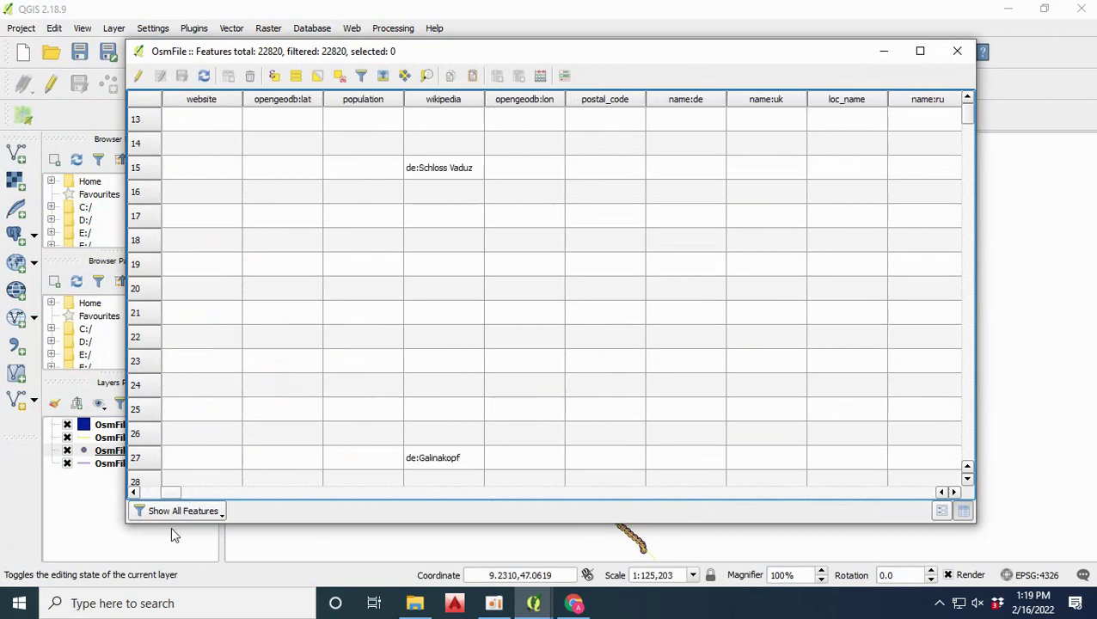
# Close the current table and open the second OsmFile layer's attribute table
pyautogui.click(957, 51)
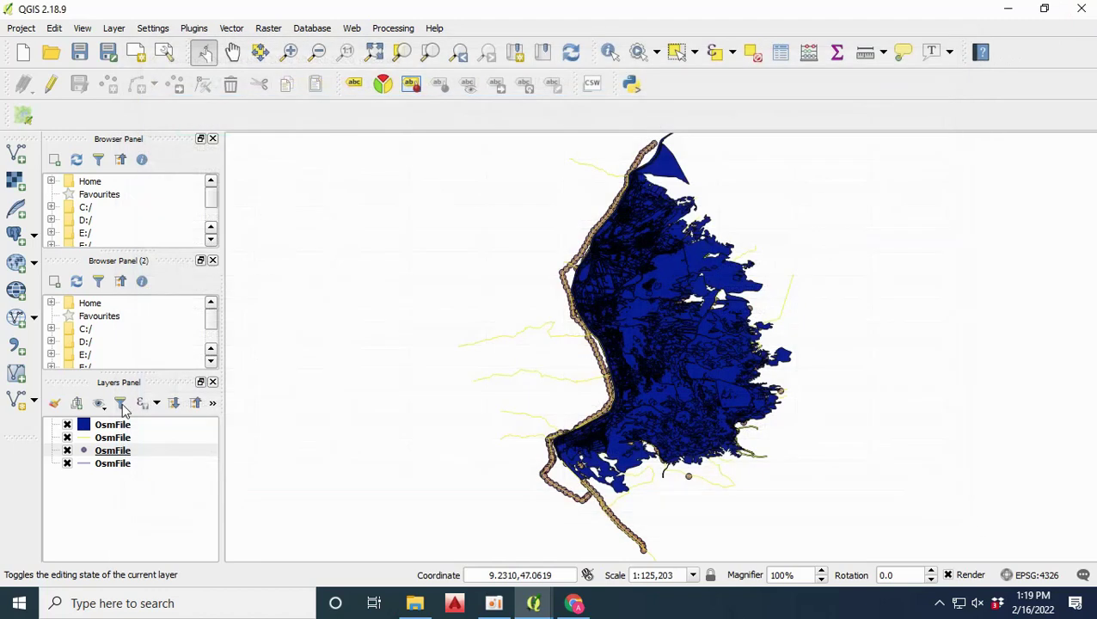
pyautogui.rightClick(110, 436)
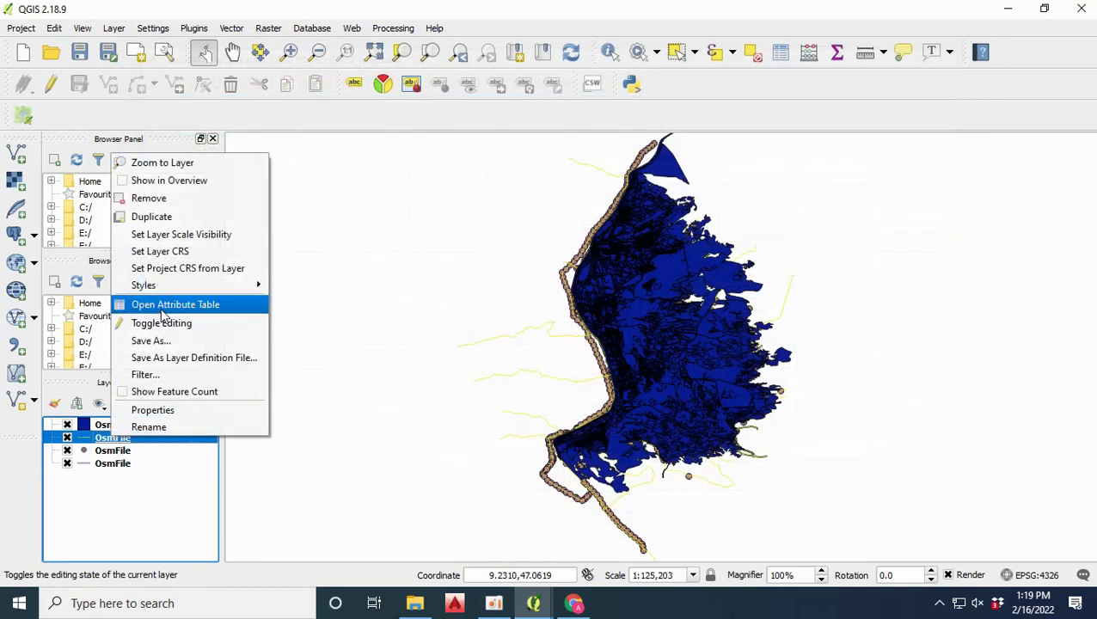
pyautogui.click(161, 316)
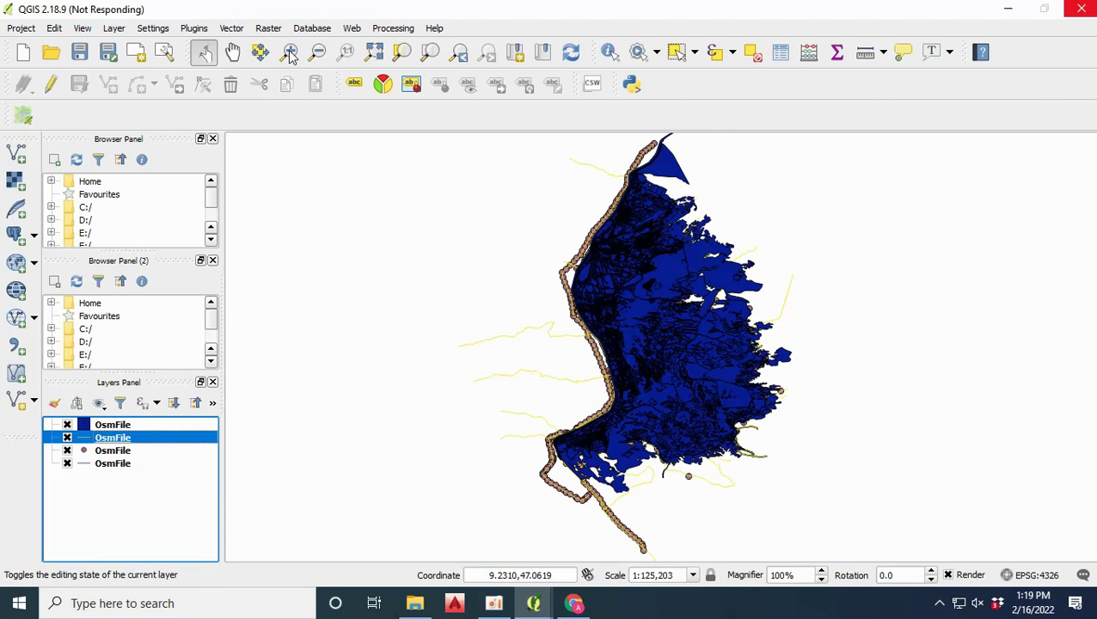
# Zoom into the Liechtenstein map with the Zoom In tool and scroll wheel
pyautogui.click(291, 53)
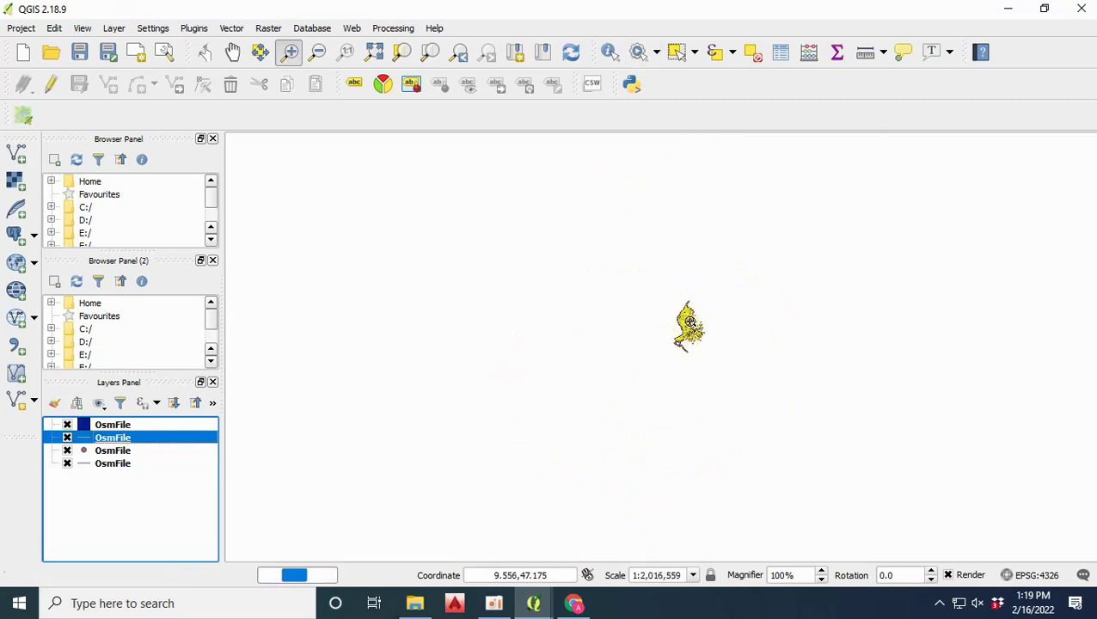
pyautogui.scroll(5, 689, 322)
pyautogui.scroll(-1, 690, 321)
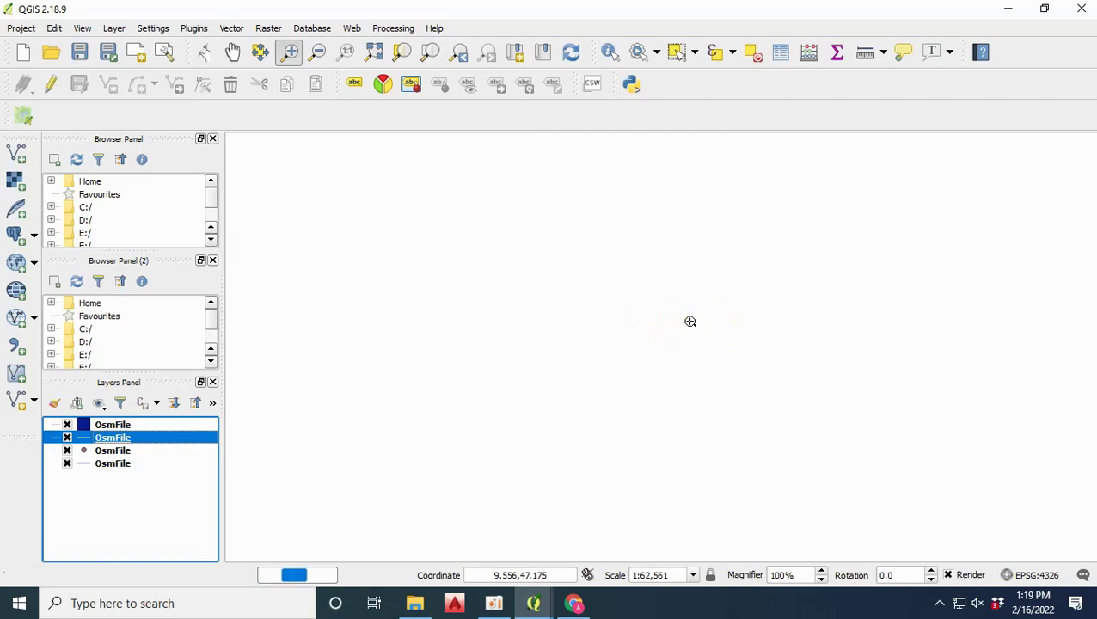
pyautogui.scroll(-1, 690, 321)
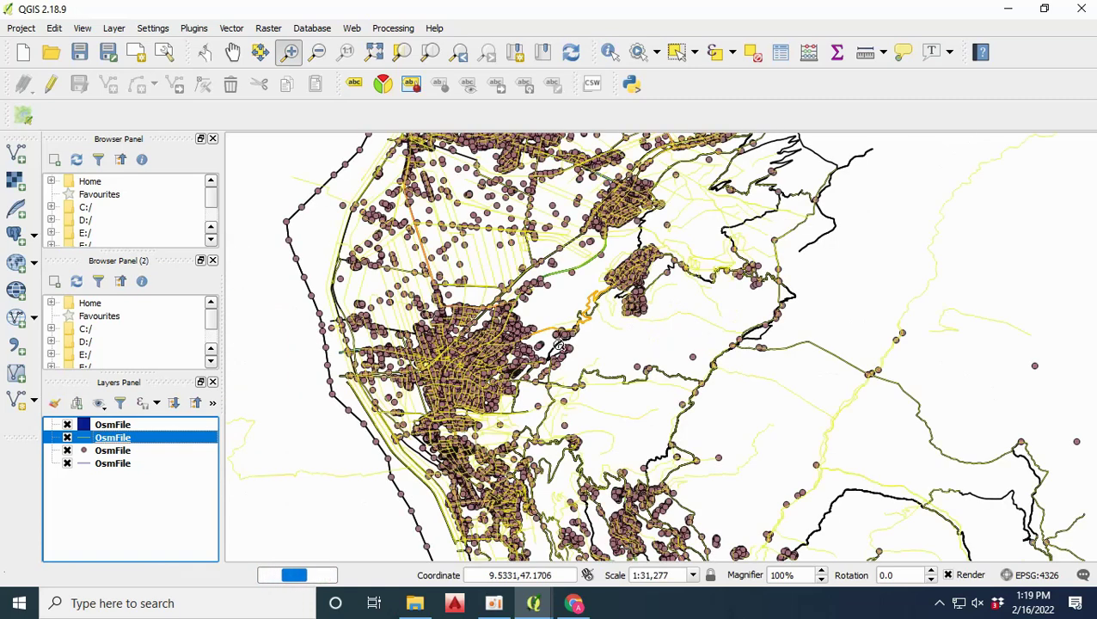